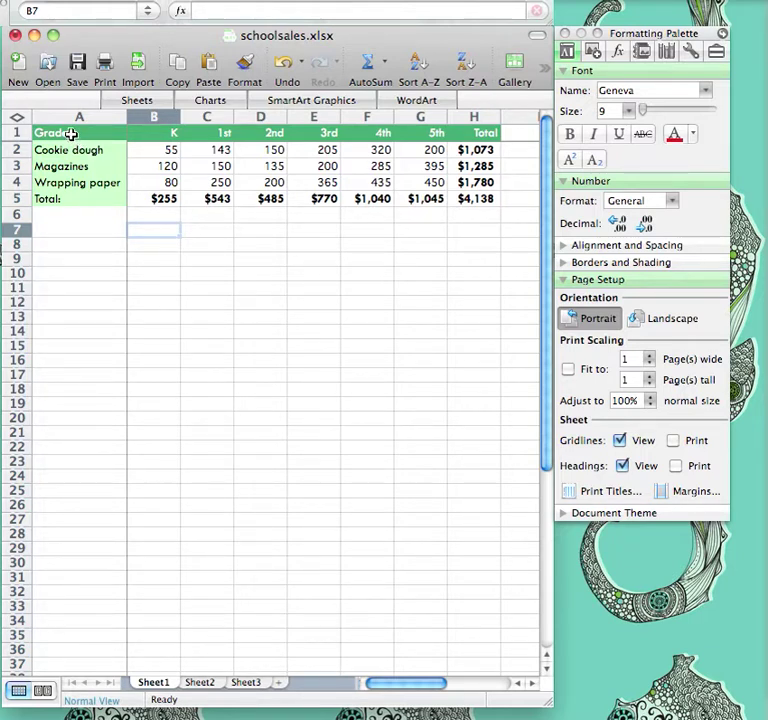
# Step: Insert a clustered column chart from A1:G4 and move it below the sales table
pyautogui.moveTo(72, 134); pyautogui.dragTo(426, 183)
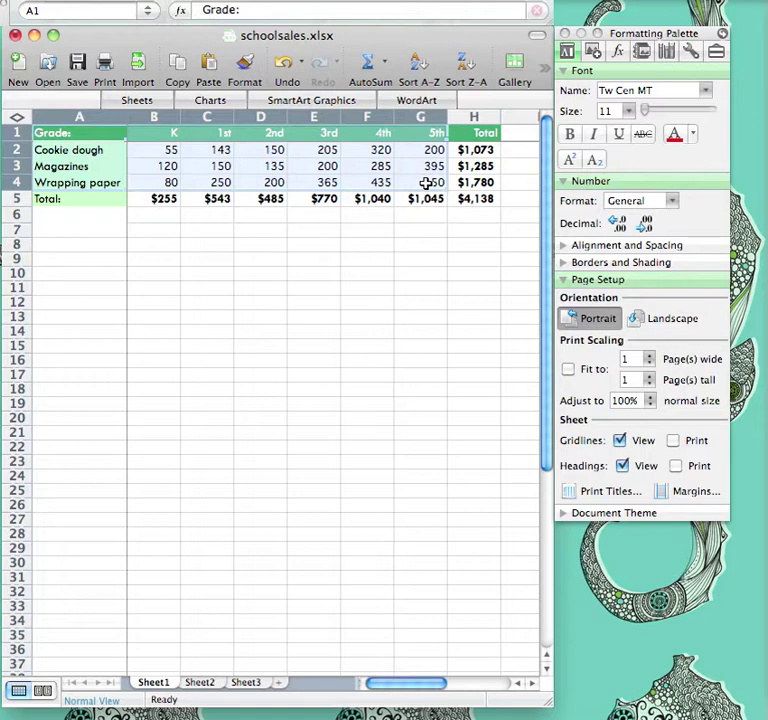
pyautogui.click(514, 68)
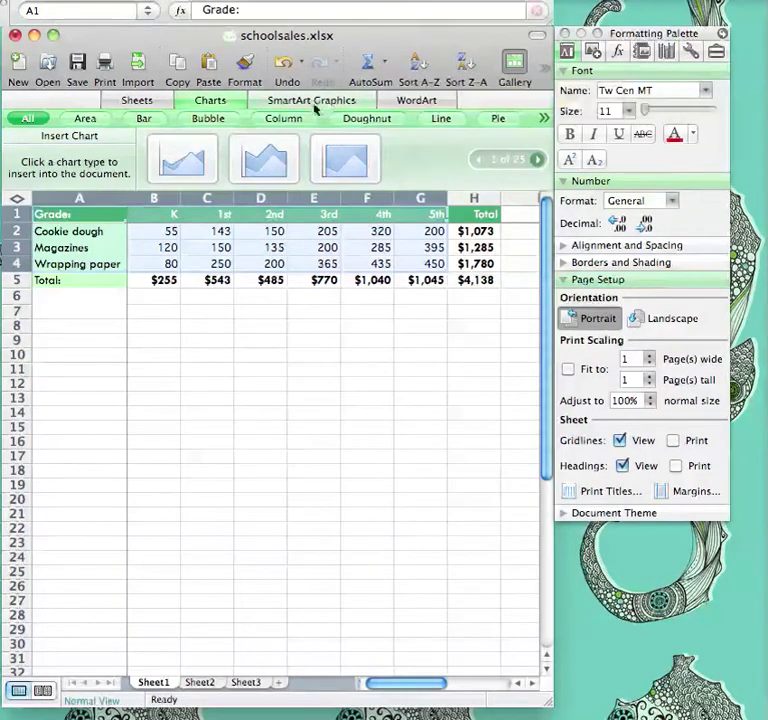
pyautogui.click(285, 119)
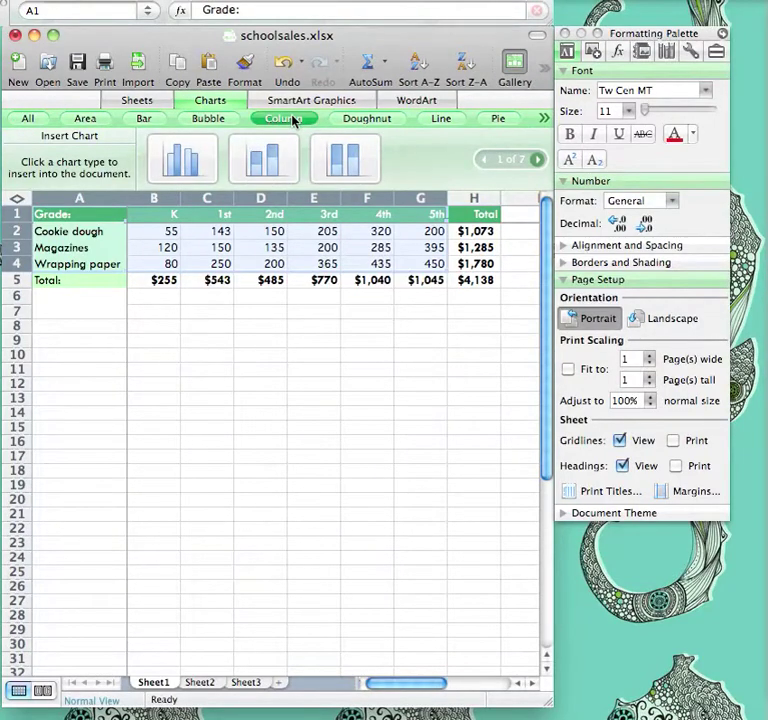
pyautogui.click(181, 155)
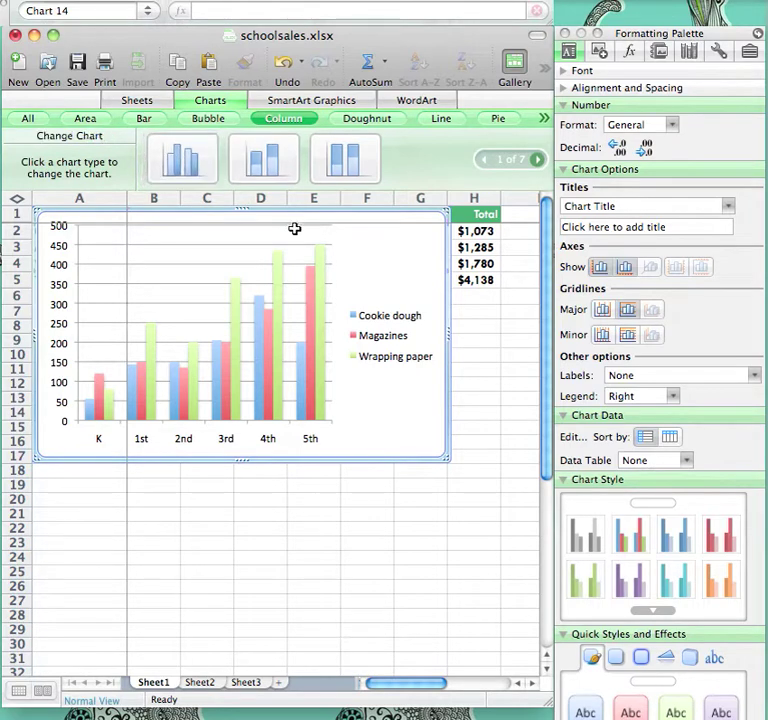
pyautogui.moveTo(345, 238); pyautogui.dragTo(399, 327)
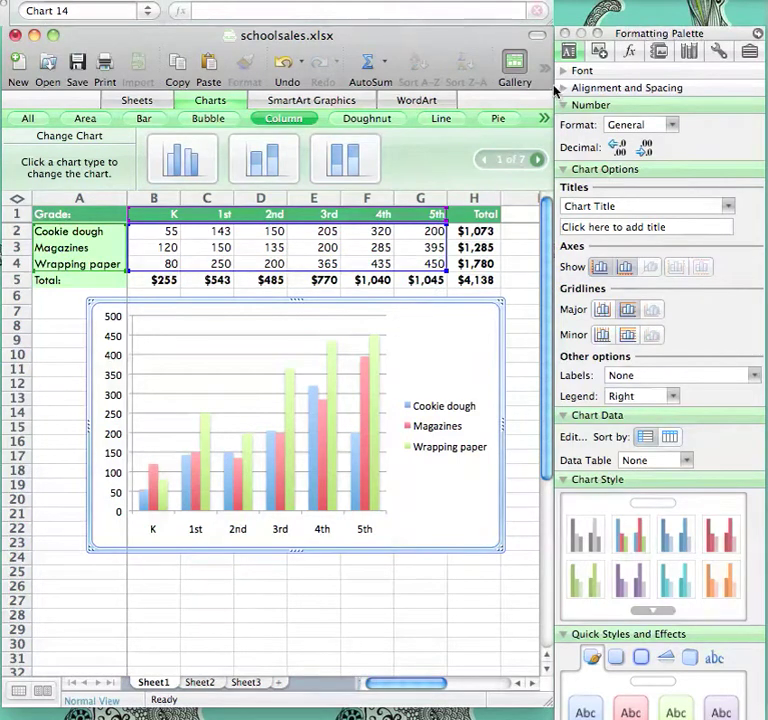
pyautogui.click(545, 74)
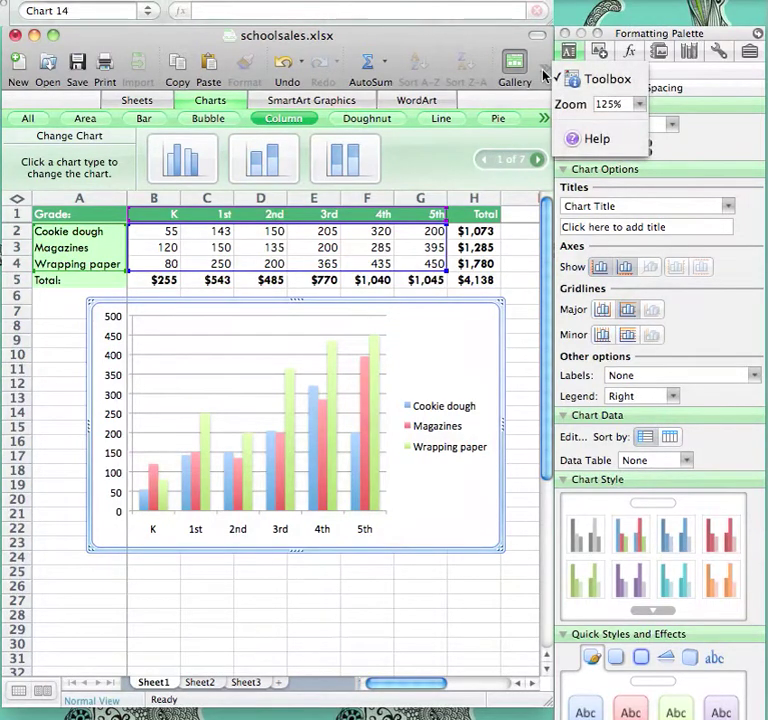
pyautogui.click(548, 66)
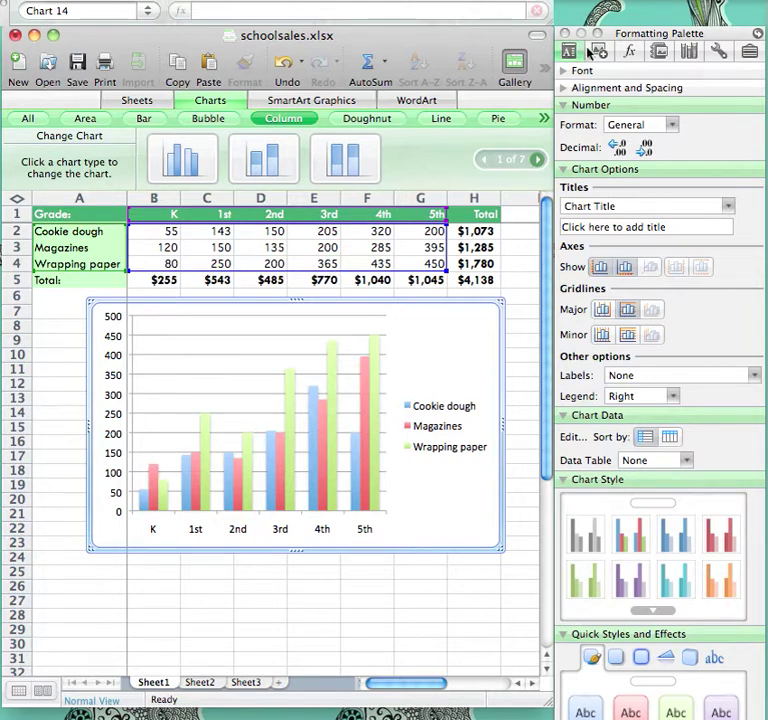
# Step: Add the chart title "Comparison of Grades and Amount Raised per Fundraiser" to the column chart
pyautogui.click(598, 226)
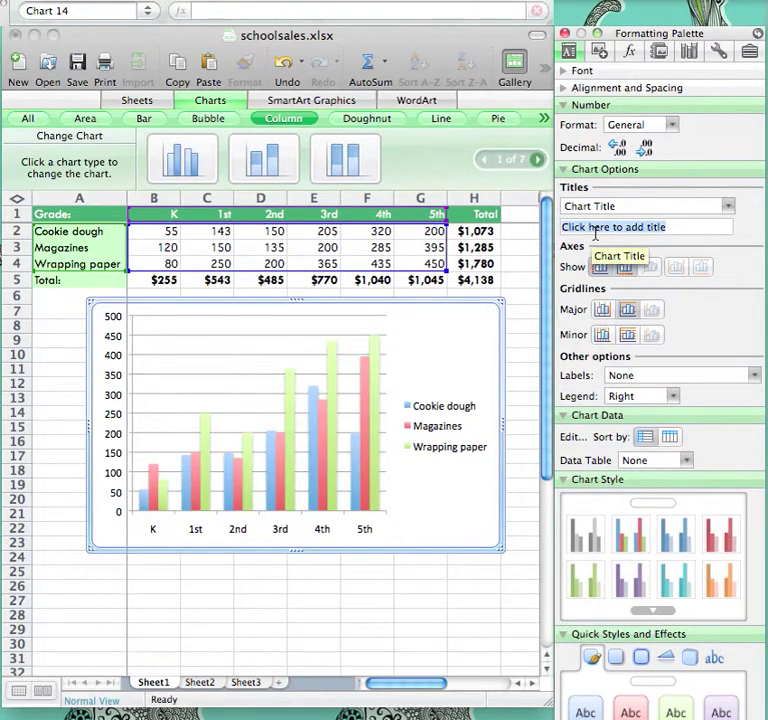
pyautogui.write('Compa')
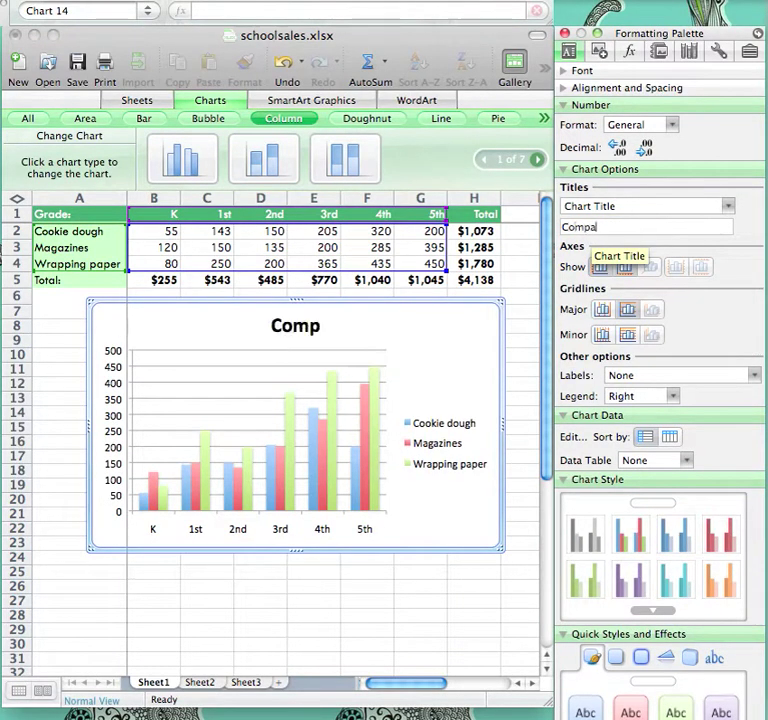
pyautogui.write('rison of')
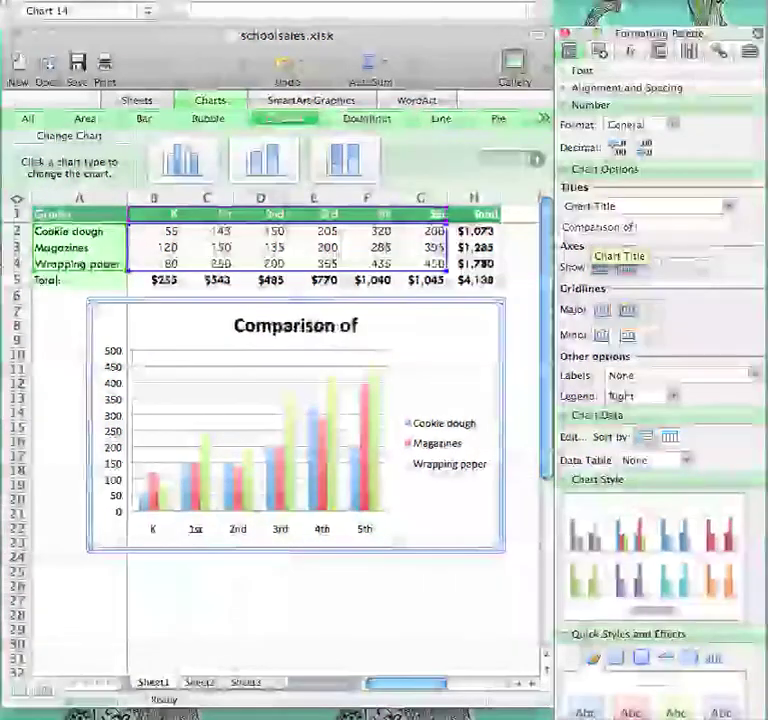
pyautogui.write(' Grades')
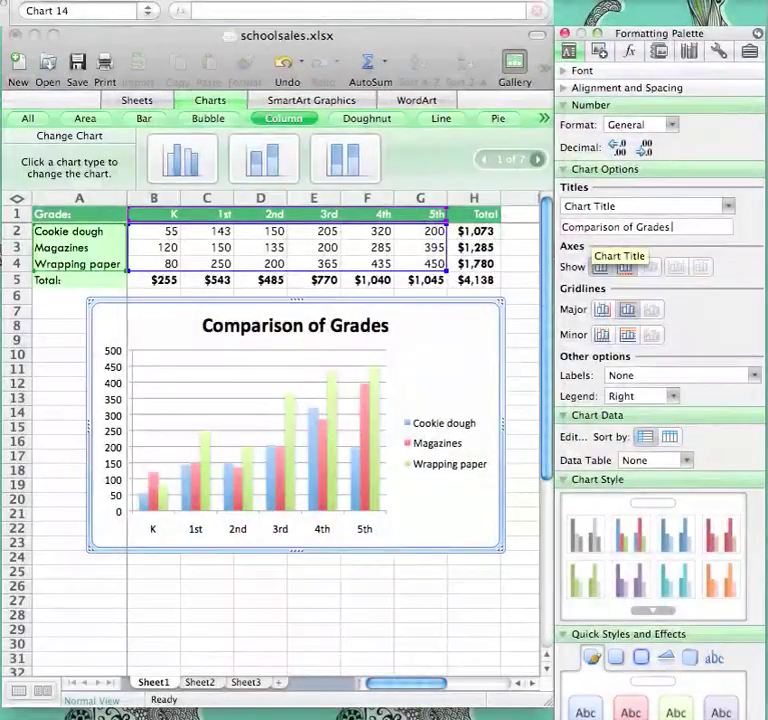
pyautogui.write(' and Amount')
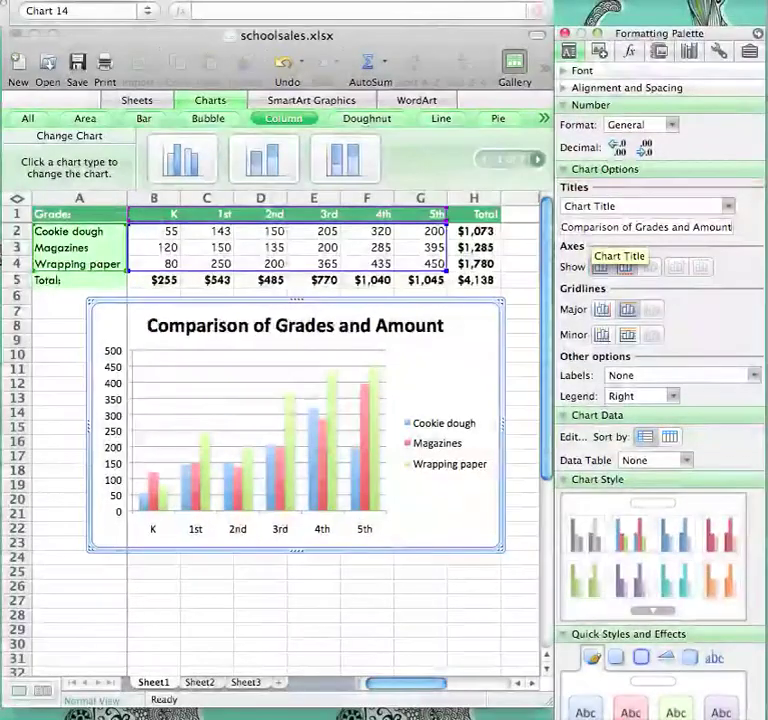
pyautogui.write(' Raised')
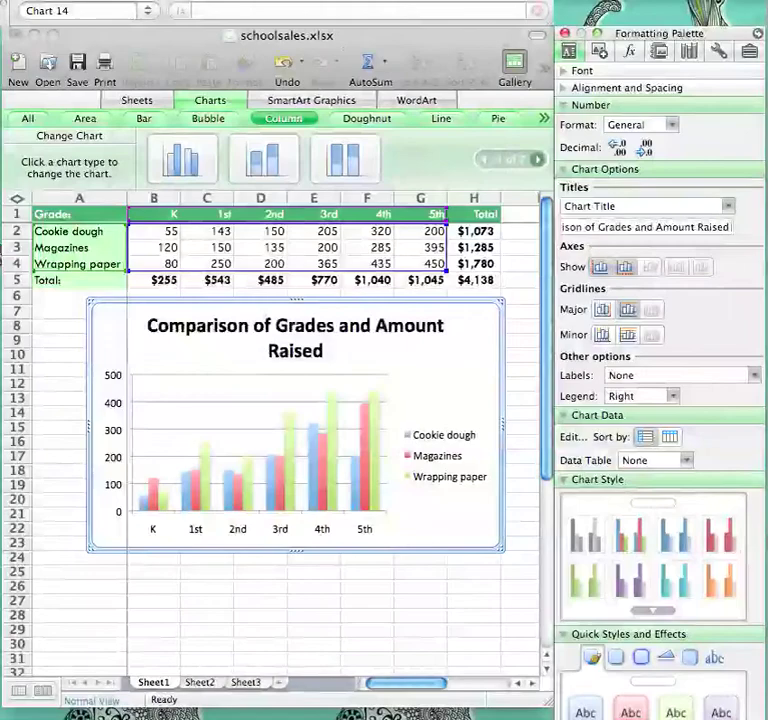
pyautogui.write(' per Fundr')
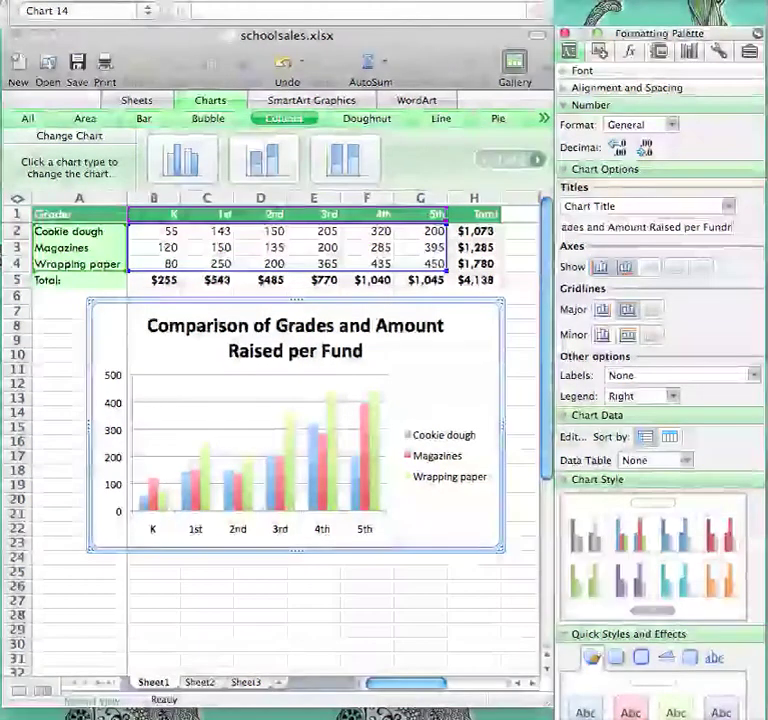
pyautogui.write('aiser')
pyautogui.press('Return')
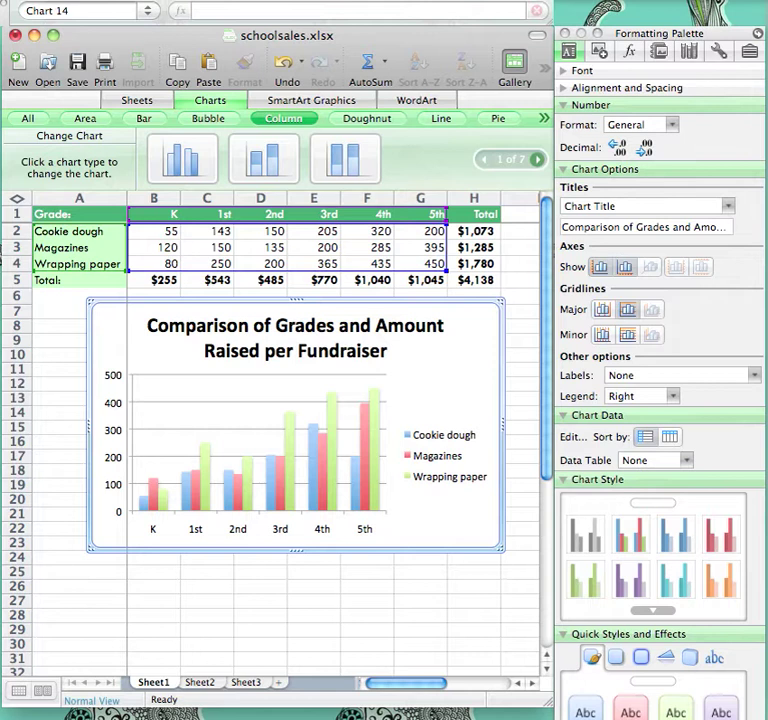
# Step: Add the title "Grades" to the column chart's horizontal category axis
pyautogui.click(652, 210)
pyautogui.click(645, 243)
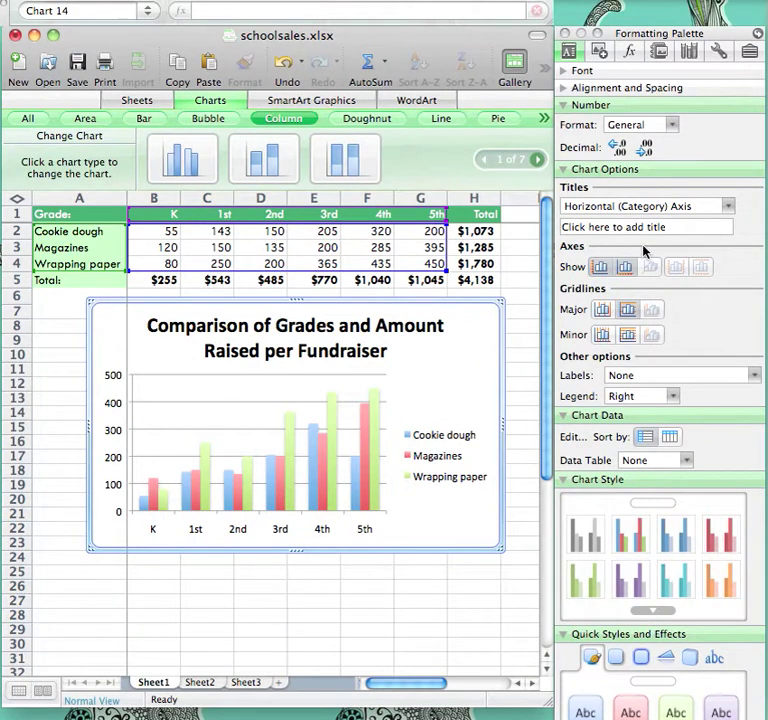
pyautogui.click(636, 229)
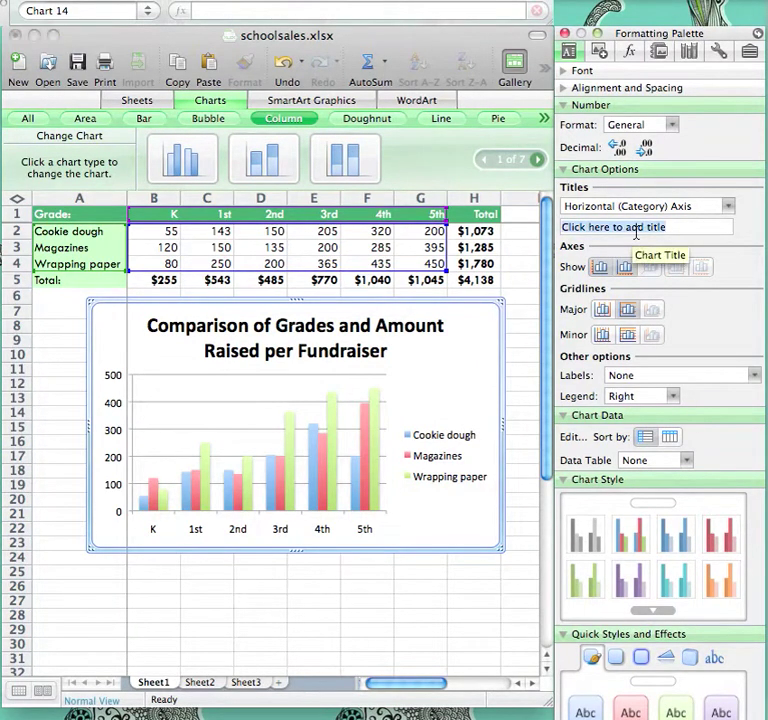
pyautogui.write('Grades')
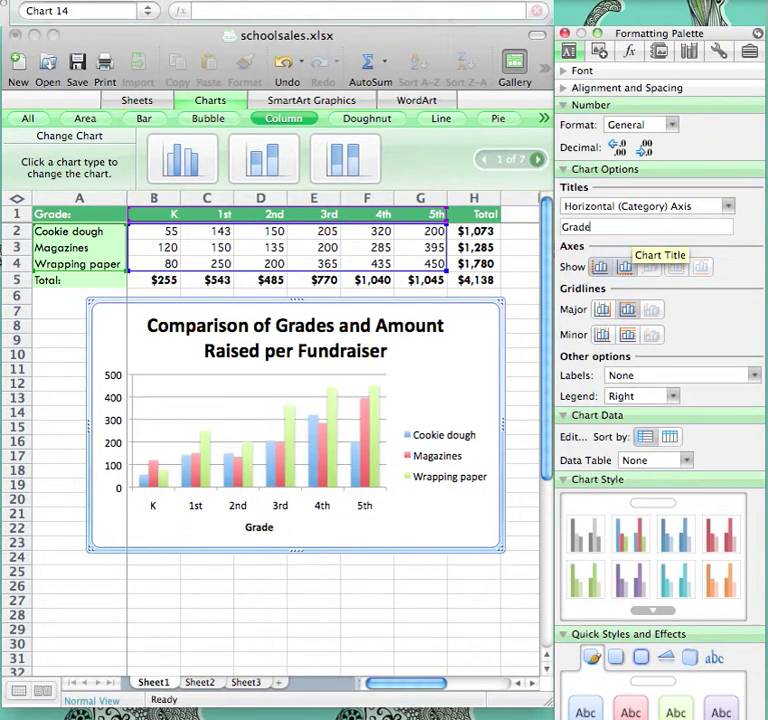
# Step: Add the title "Dollars Raised" to the column chart's vertical value axis
pyautogui.click(655, 206)
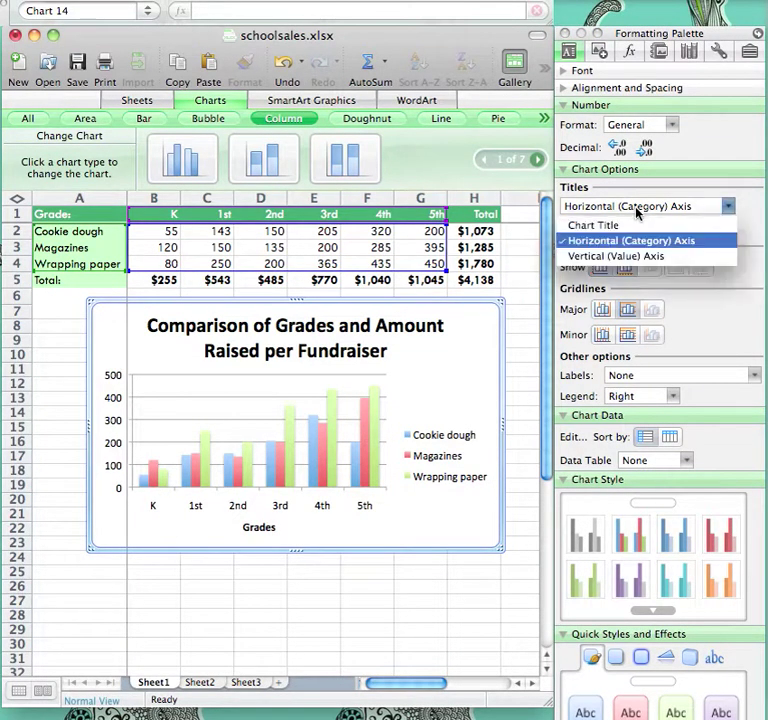
pyautogui.click(600, 256)
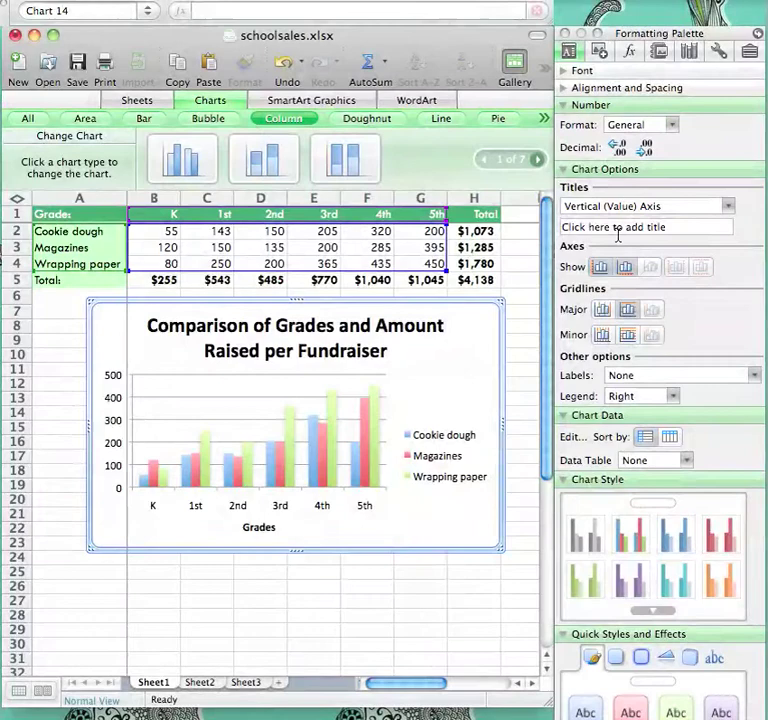
pyautogui.write('Dollar')
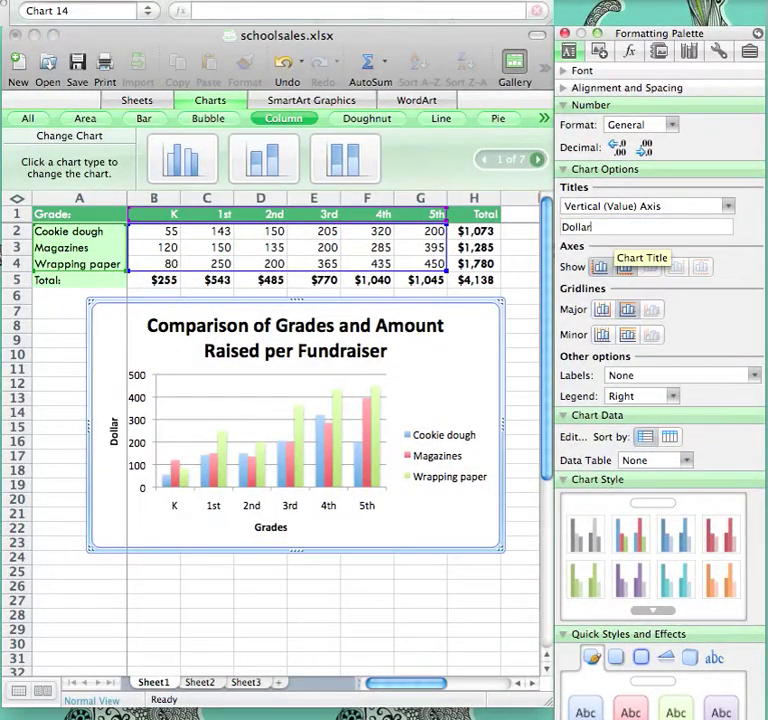
pyautogui.write('s Raised')
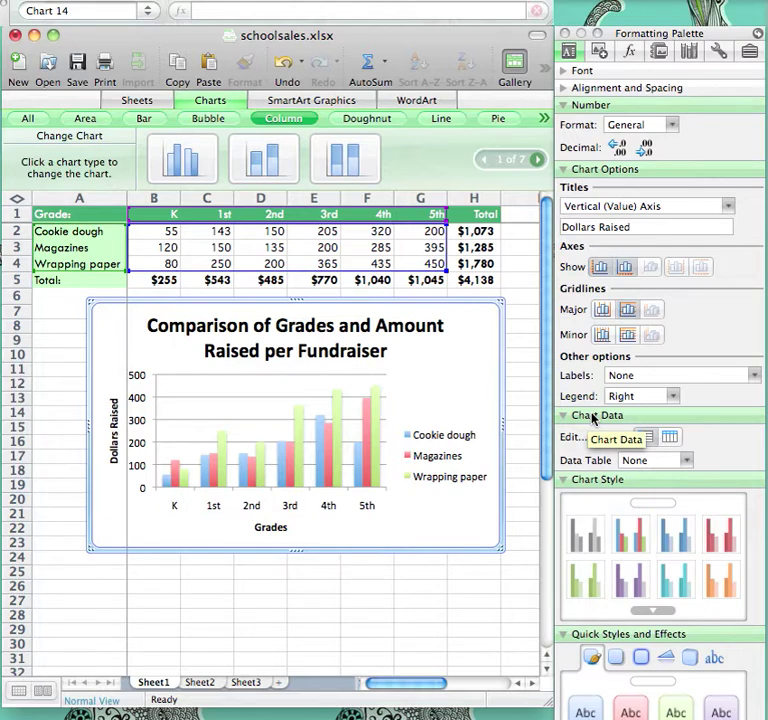
# Step: Compare the column chart's data sorted by row and by column, leaving it sorted by column
pyautogui.click(670, 437)
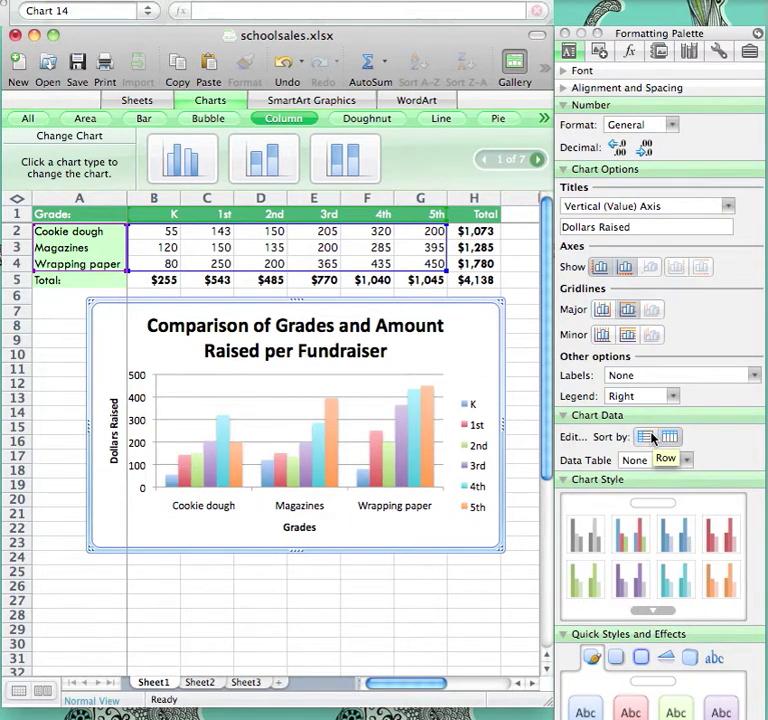
pyautogui.click(651, 437)
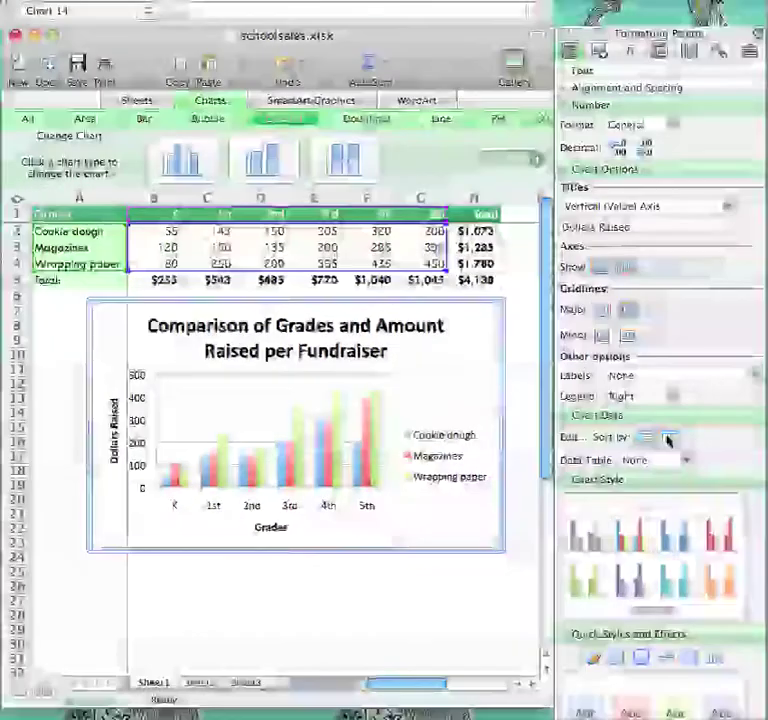
pyautogui.click(668, 438)
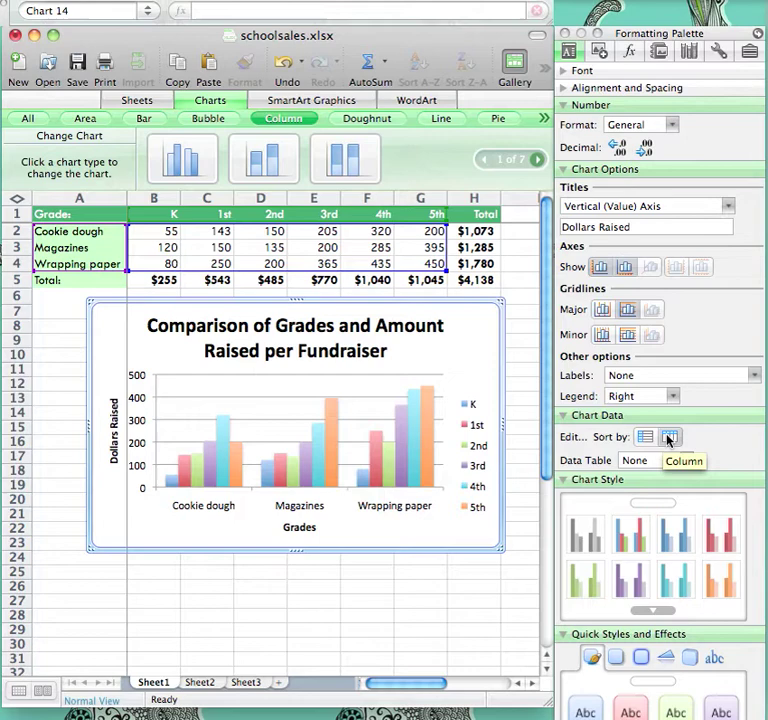
pyautogui.click(643, 439)
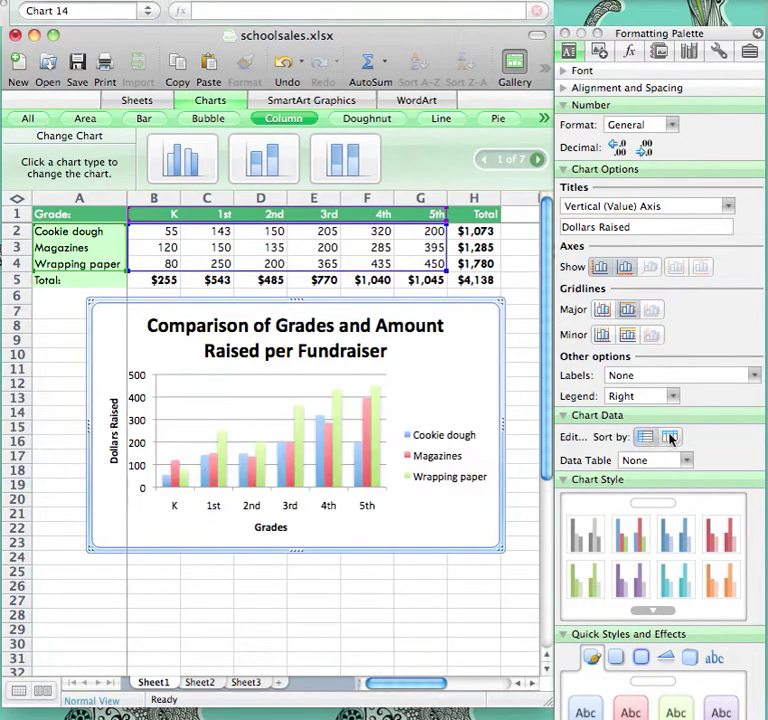
pyautogui.click(669, 438)
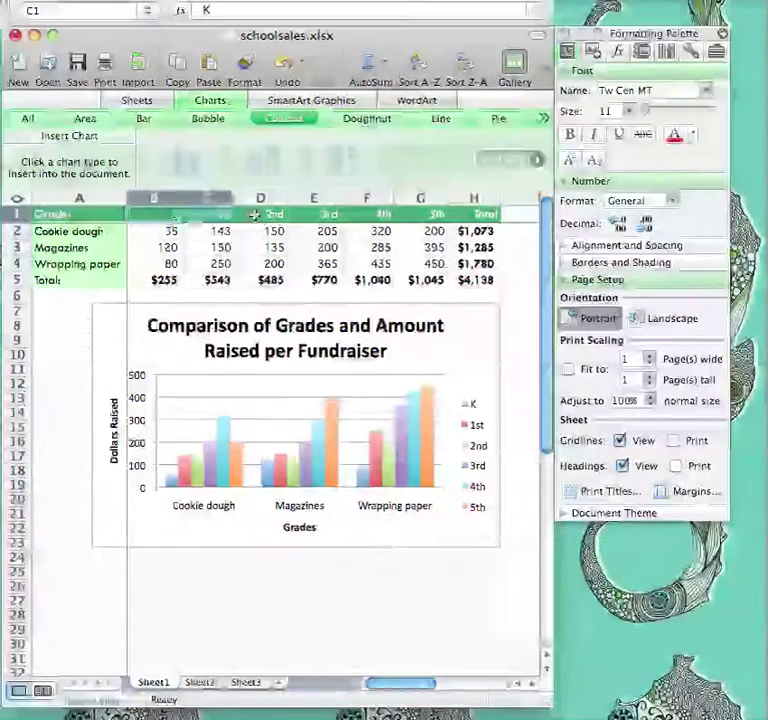
# Step: Insert a flat pie chart from the grade headings B1:G1 and the grade totals B5:G5
pyautogui.moveTo(154, 214); pyautogui.dragTo(415, 214)
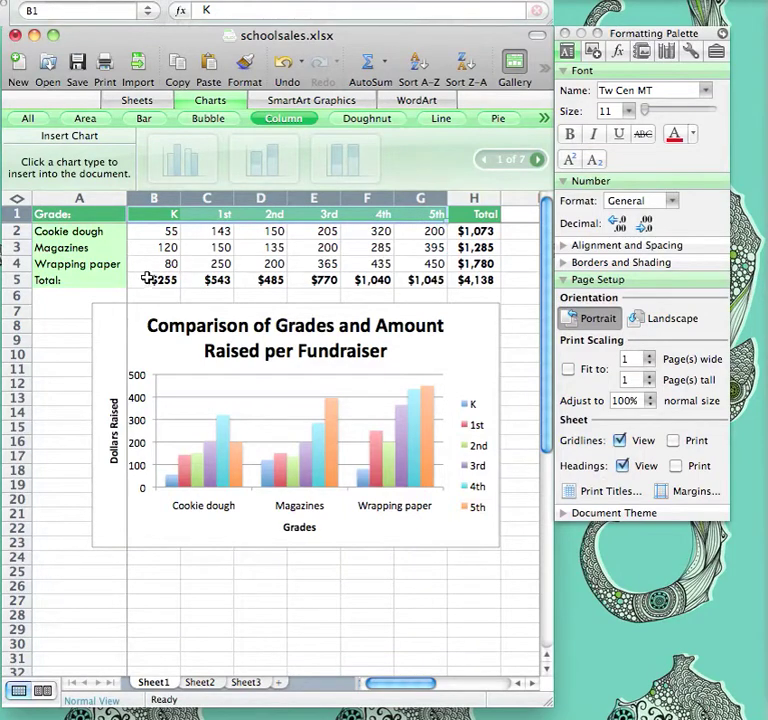
pyautogui.moveTo(148, 279); pyautogui.dragTo(410, 277)
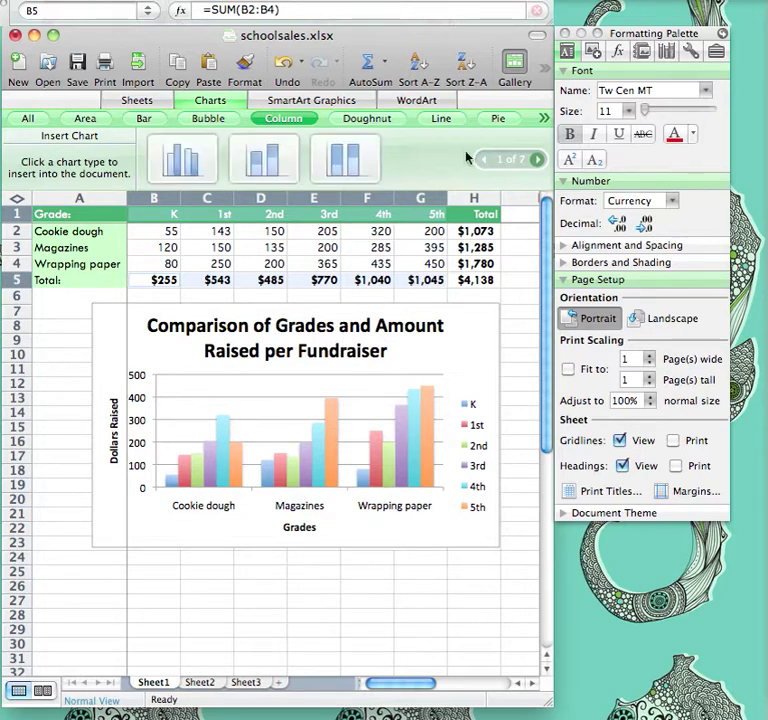
pyautogui.click(494, 117)
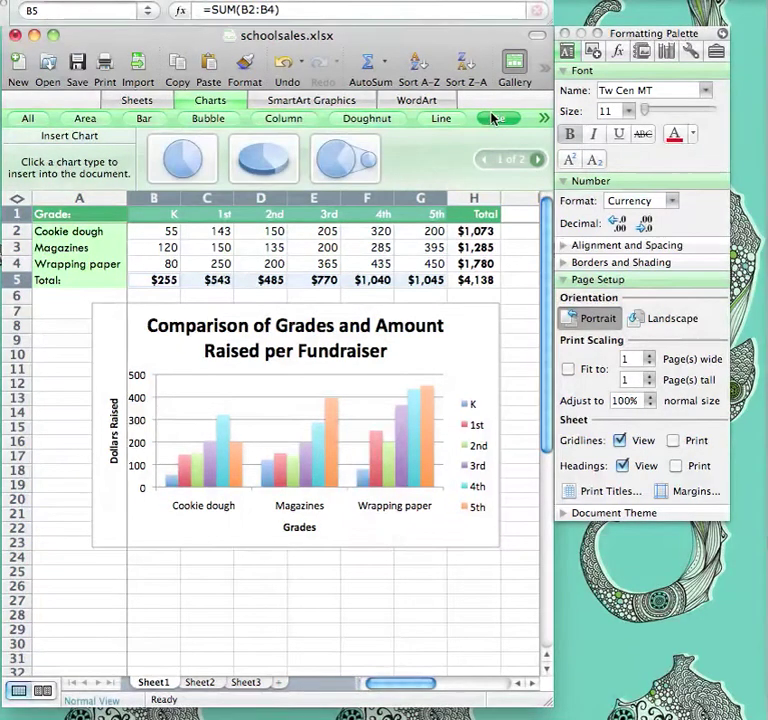
pyautogui.click(197, 168)
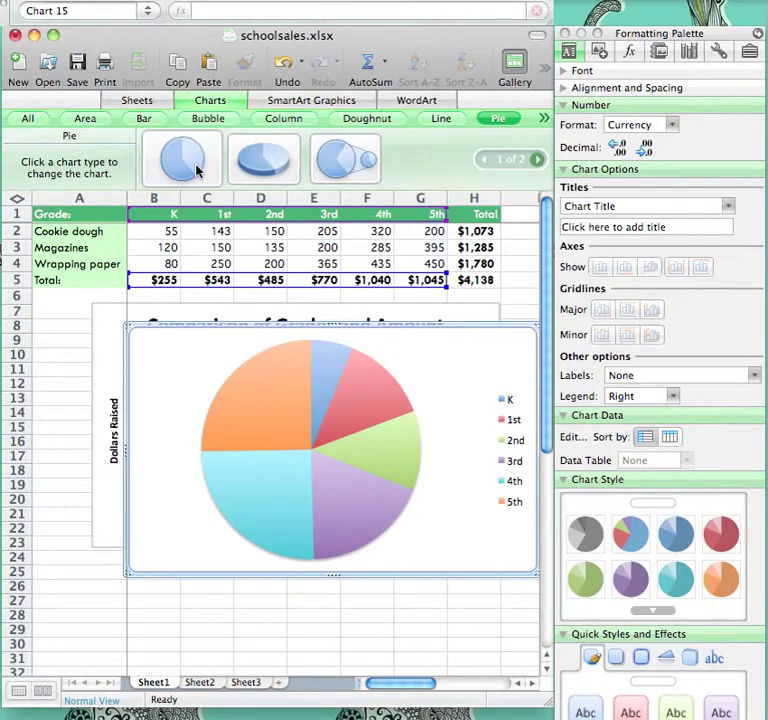
pyautogui.click(200, 170)
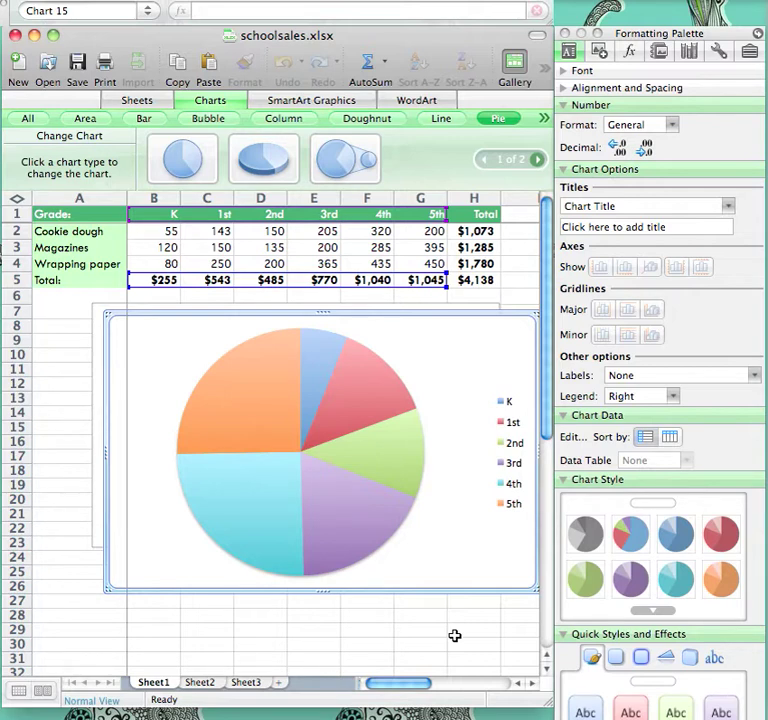
# Step: Try the pie chart's data labels as Value, Percent and Category Name in turn
pyautogui.click(630, 375)
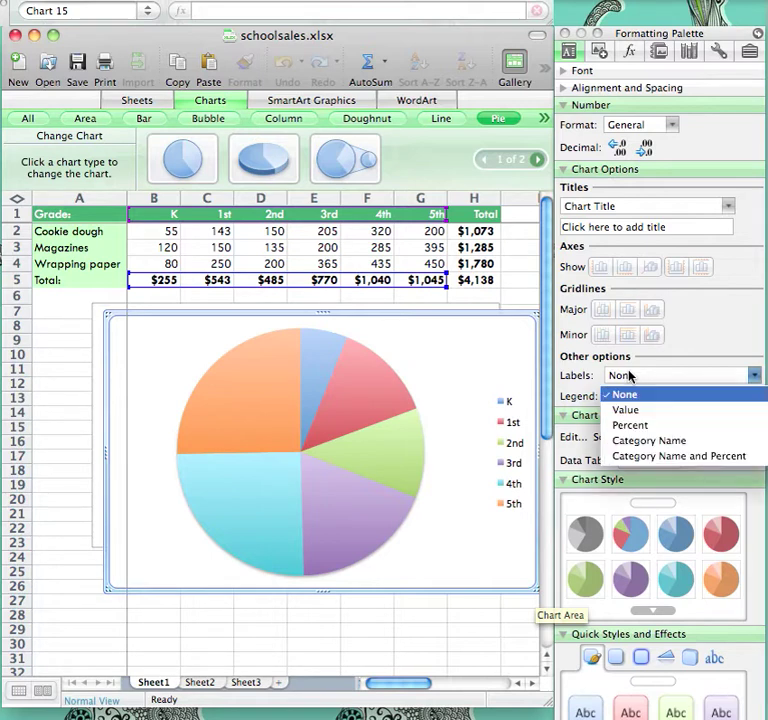
pyautogui.click(627, 409)
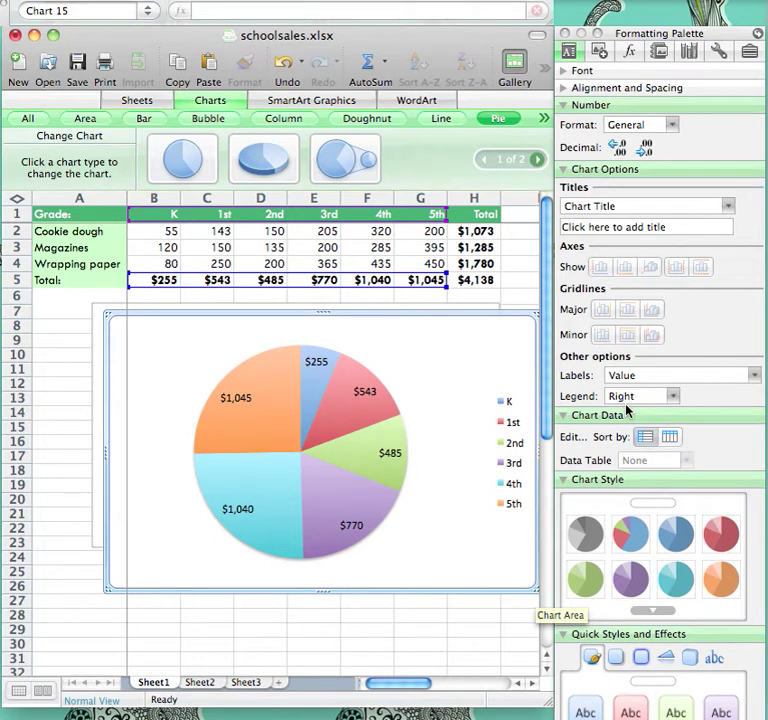
pyautogui.click(642, 378)
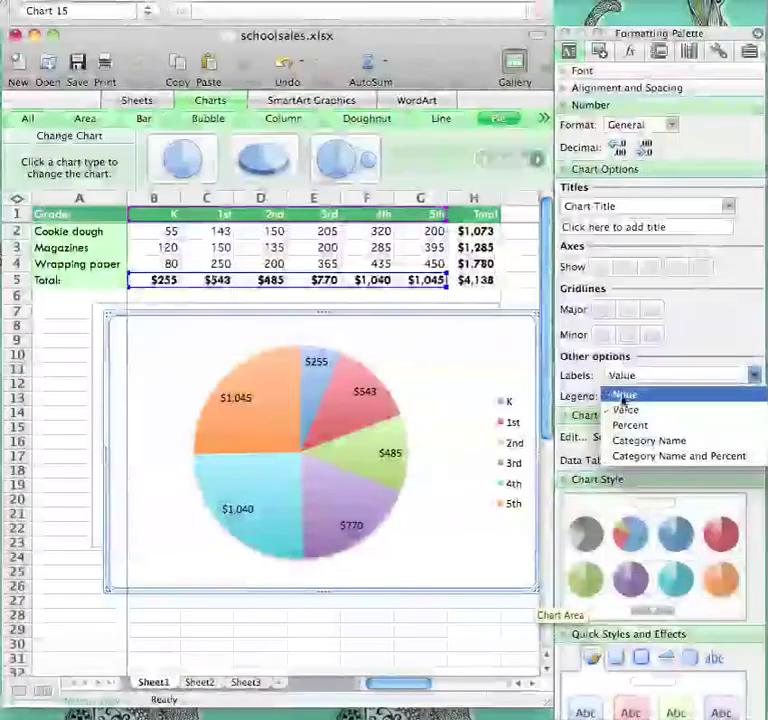
pyautogui.click(626, 426)
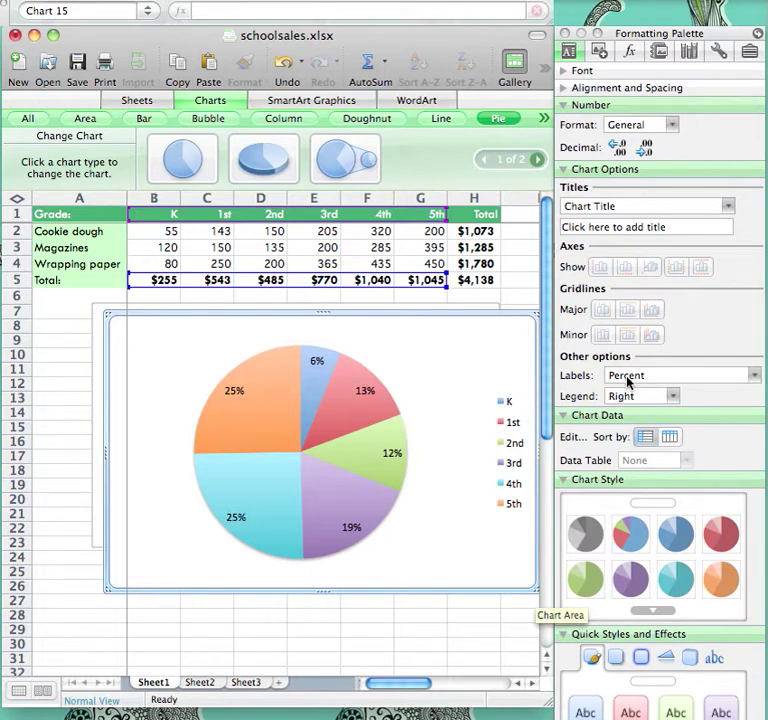
pyautogui.click(628, 376)
pyautogui.click(628, 440)
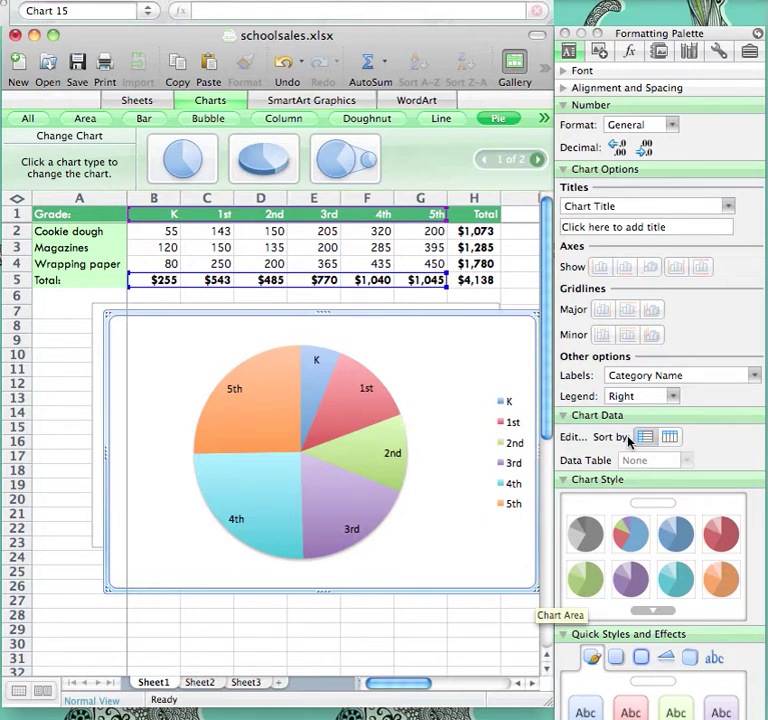
# Step: Remove the pie chart's legend and label the slices with Category Name and Percent
pyautogui.click(628, 398)
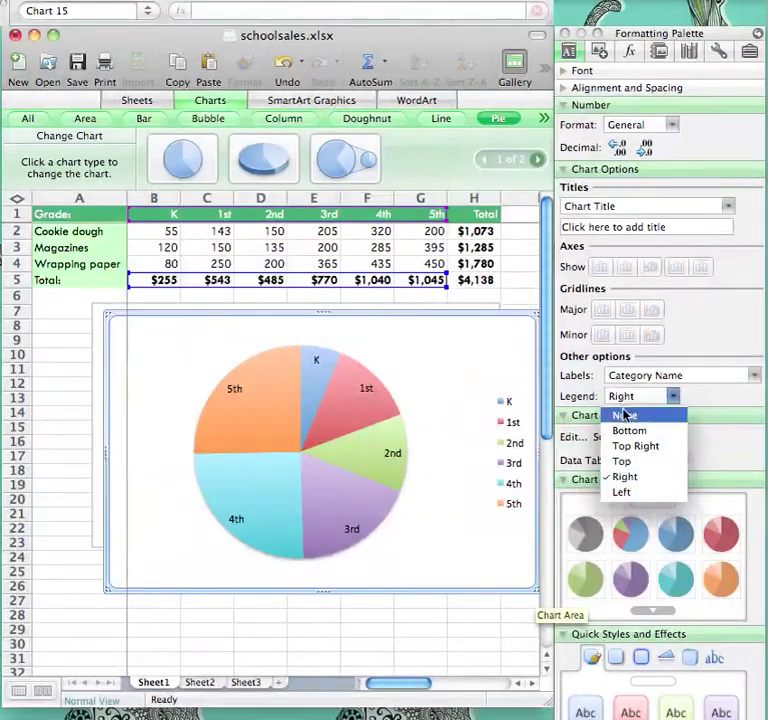
pyautogui.click(625, 415)
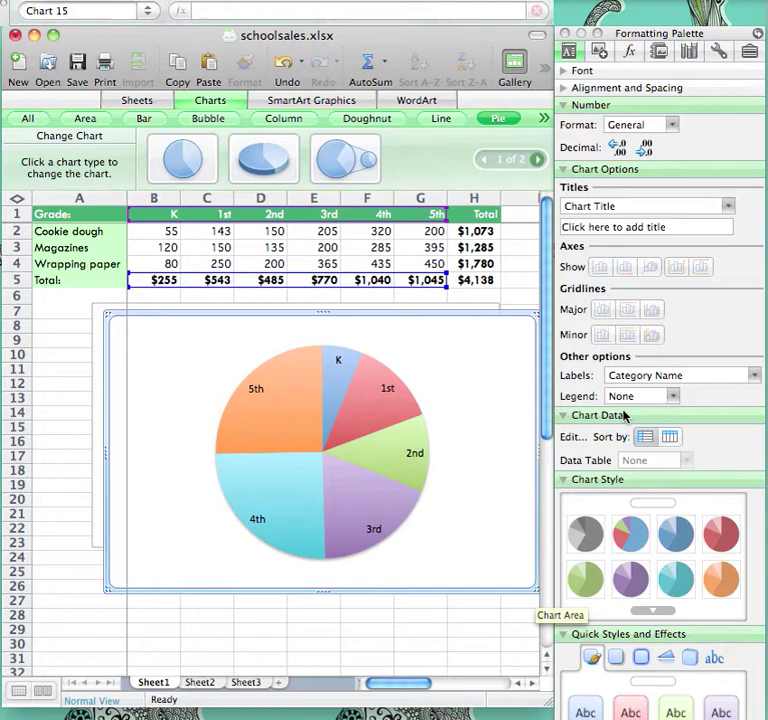
pyautogui.click(751, 376)
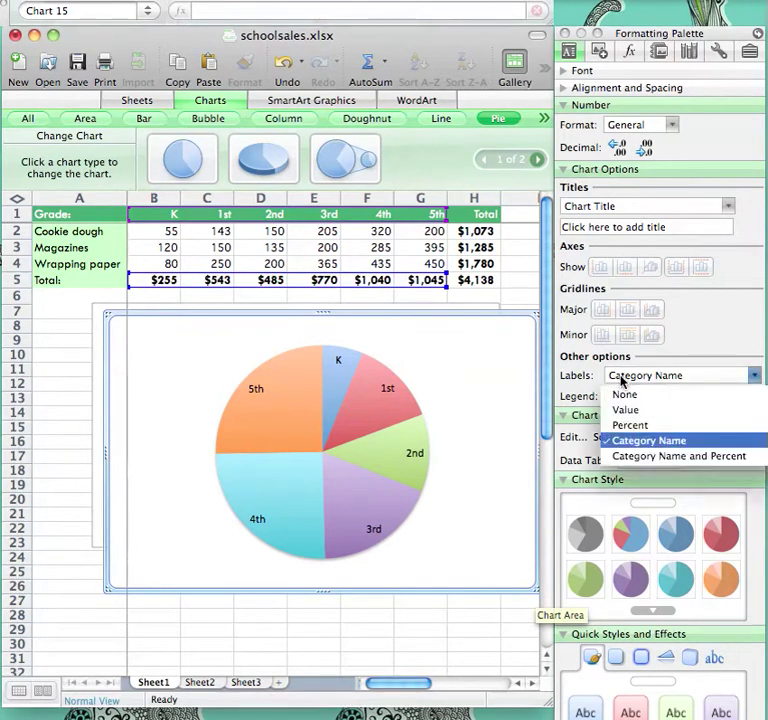
pyautogui.click(622, 456)
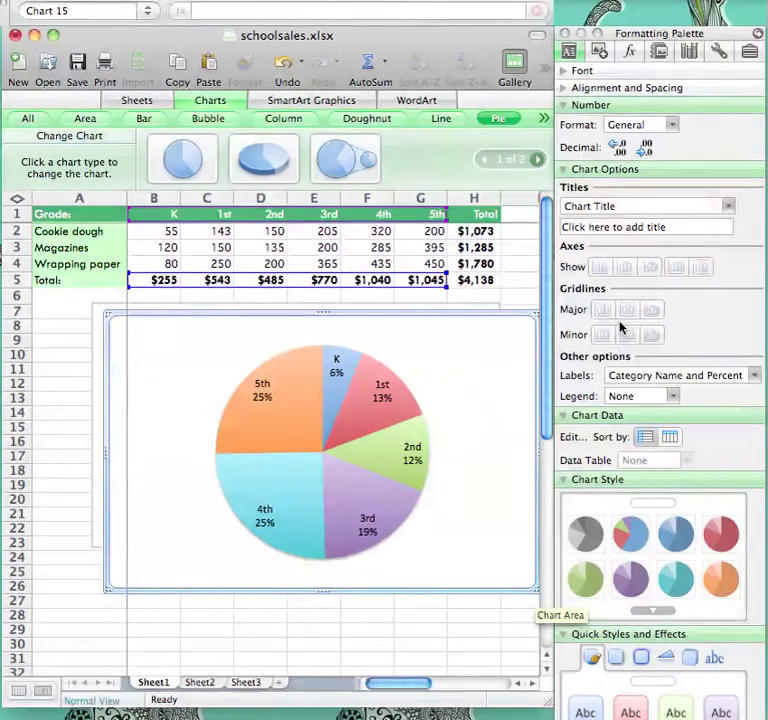
# Step: Add the chart title "Fundraising Totals per Grade Level" to the pie chart
pyautogui.click(619, 228)
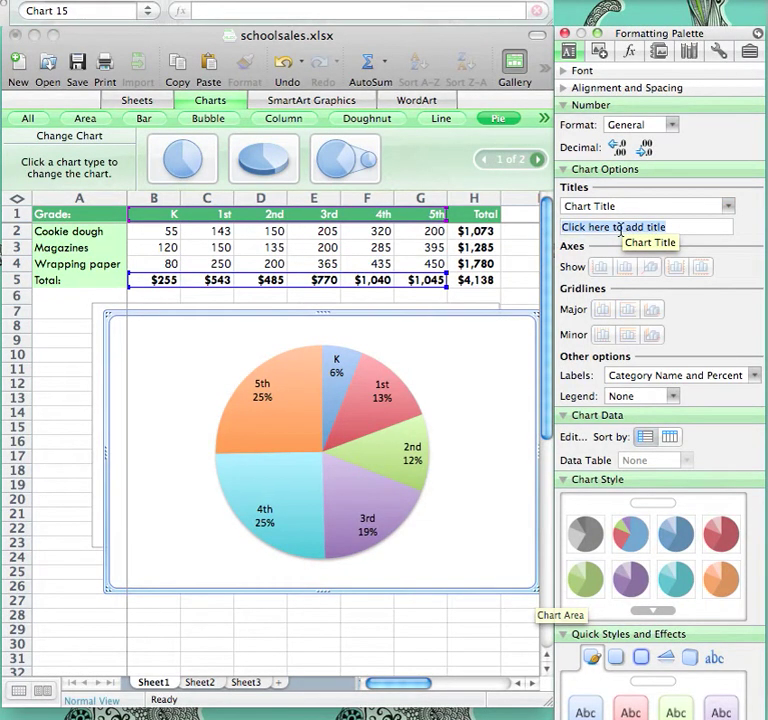
pyautogui.write('F')
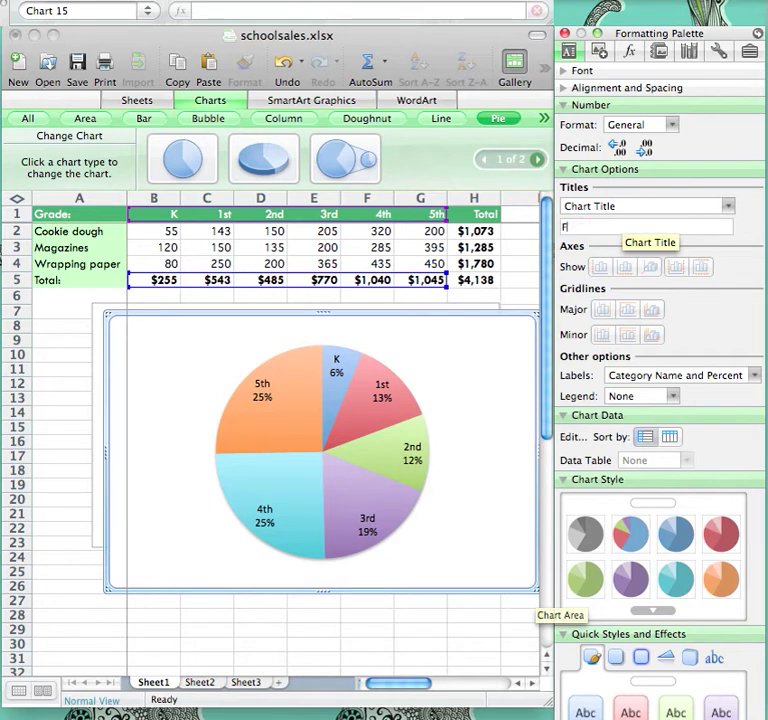
pyautogui.write('undrais')
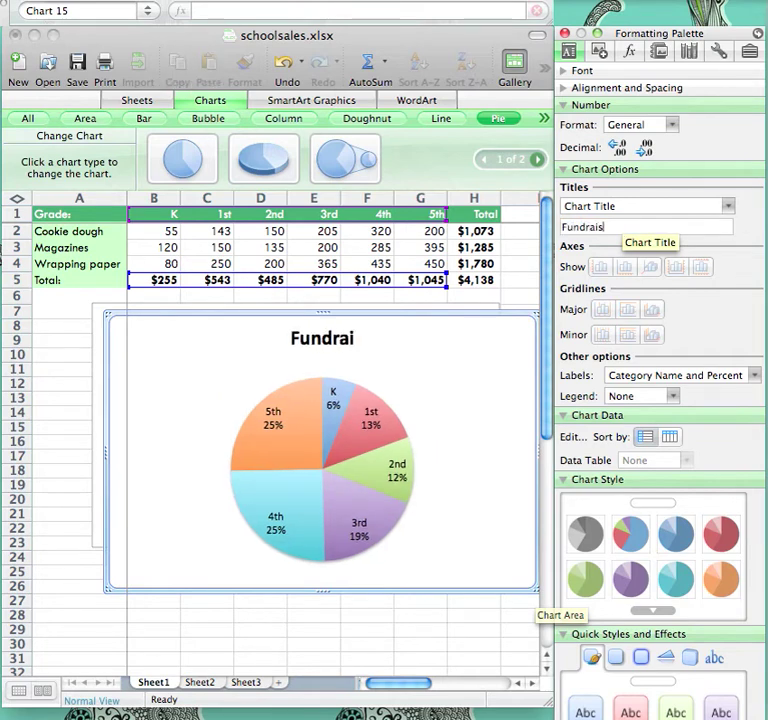
pyautogui.write('ing Totals p')
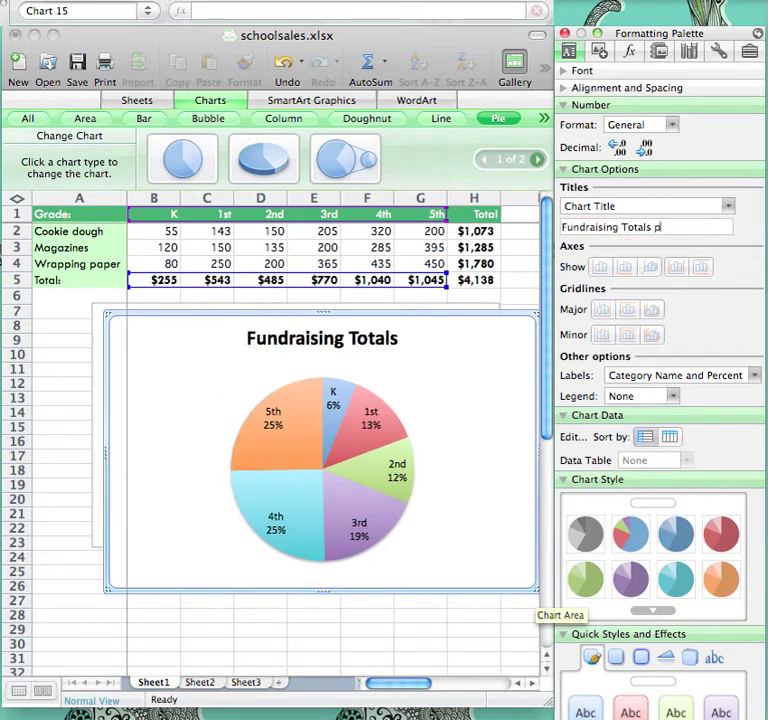
pyautogui.write('er Grade Level')
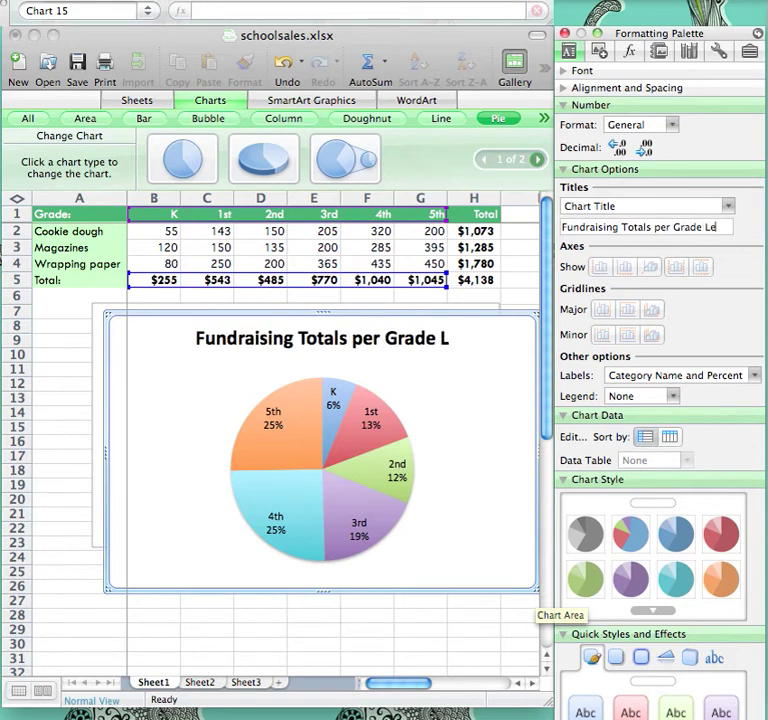